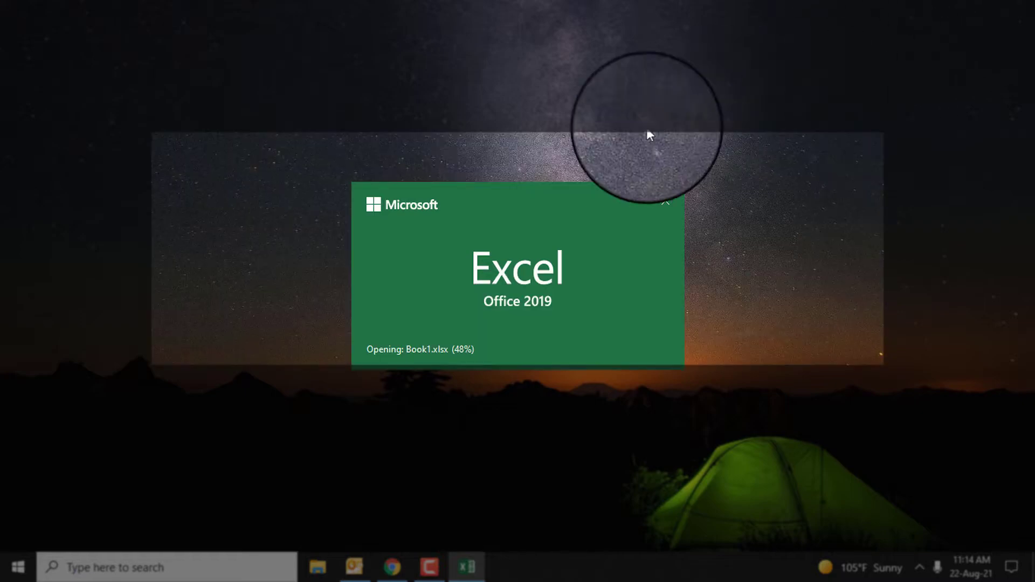
Step: Dismiss the document recovery list and try to enable editing and the disabled link content in Book1
left_click_drag(463, 199, 463, 169)
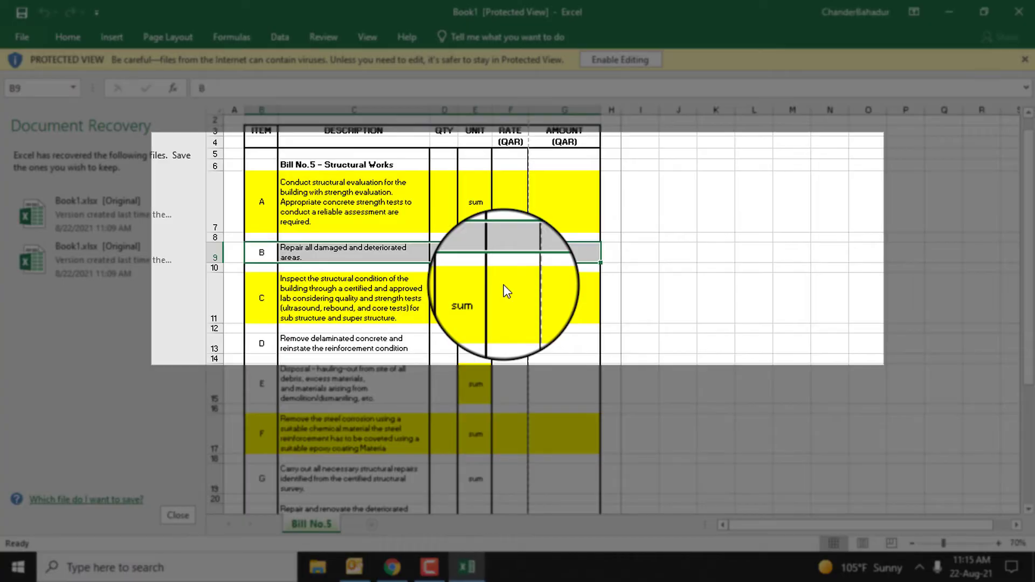
left_click(178, 515)
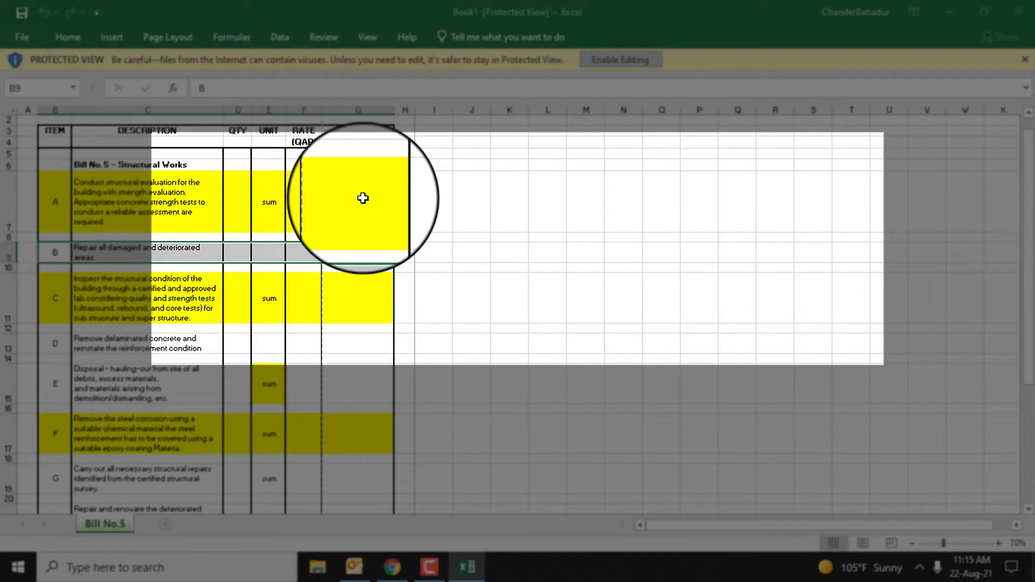
left_click(621, 58)
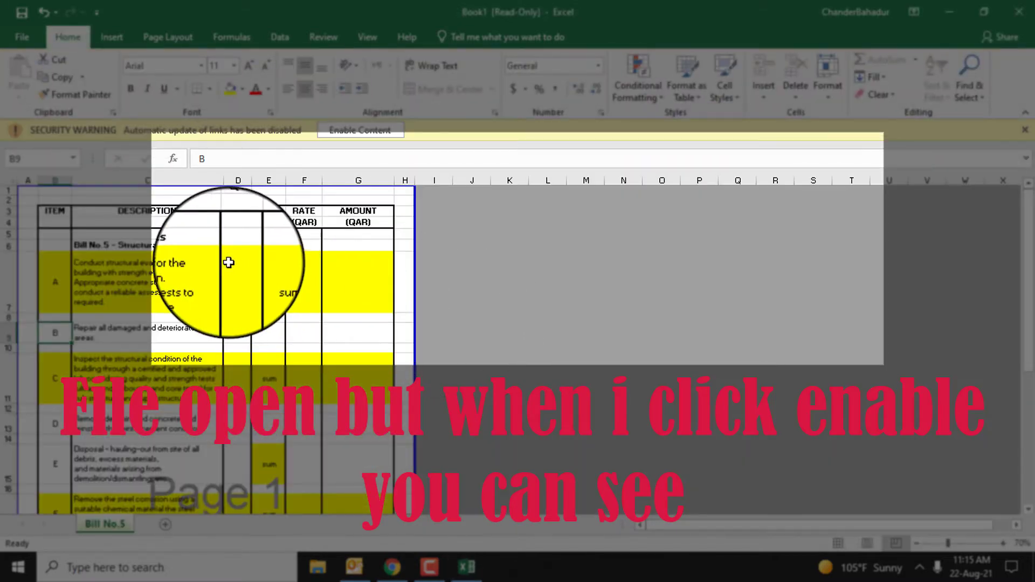
left_click(148, 261)
left_click(361, 130)
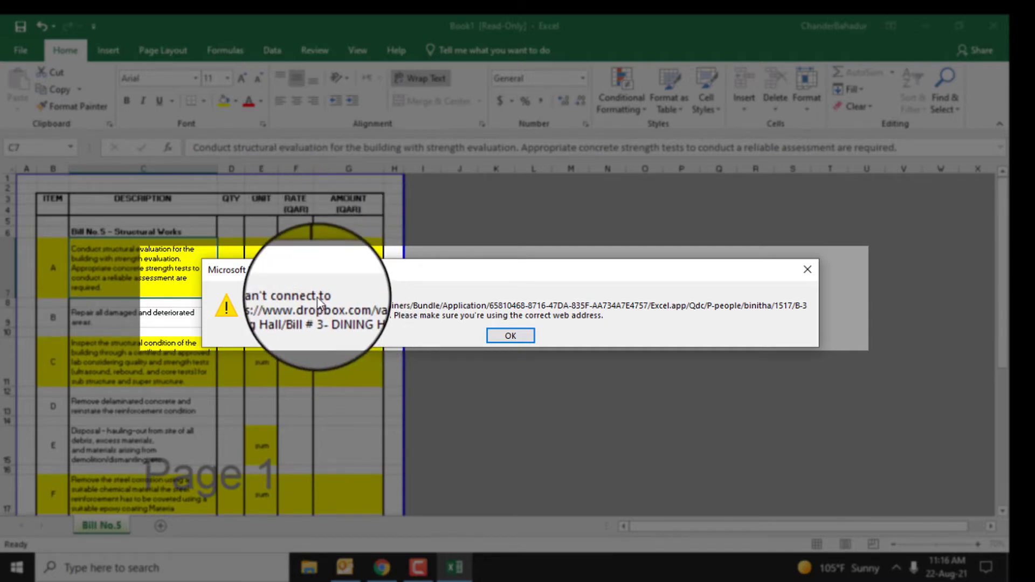
Step: Dismiss the link connection errors and force the unresponsive Book1 window to close
left_click(520, 335)
left_click(510, 355)
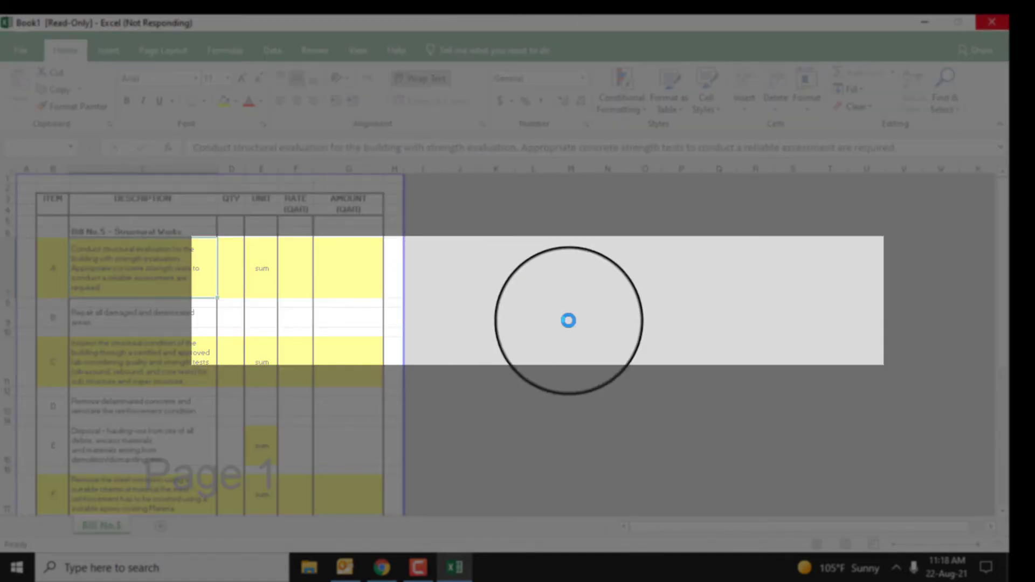
left_click(992, 22)
left_click(437, 324)
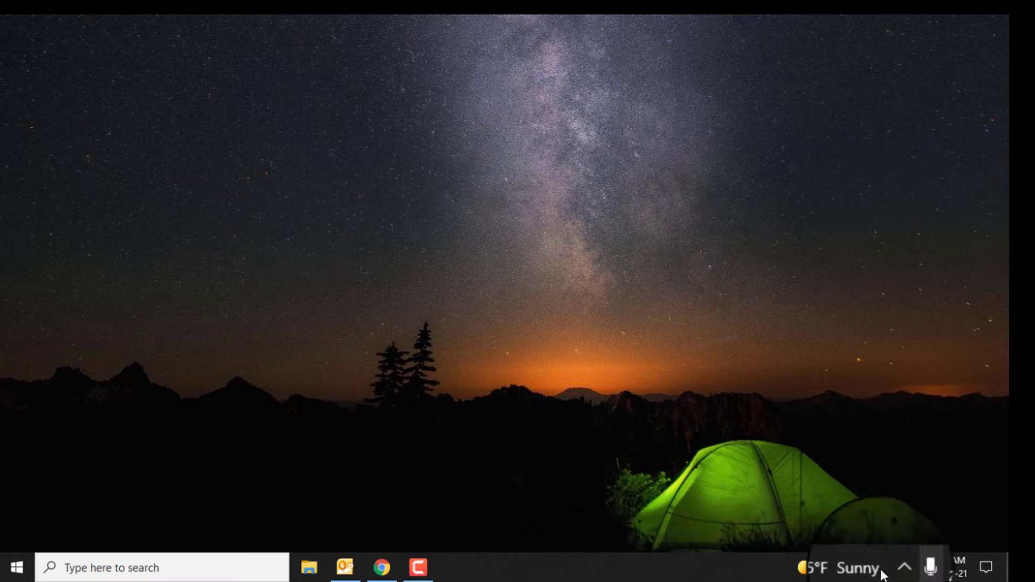
Step: Show the Ethernet page of the Network & Internet settings and bring up the adapter options
left_click(897, 568)
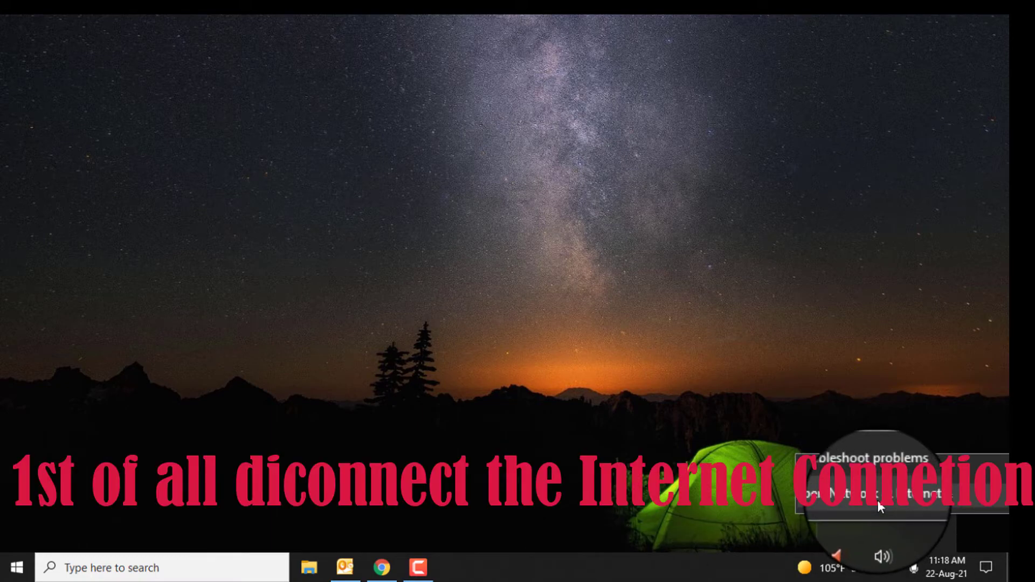
left_click(881, 510)
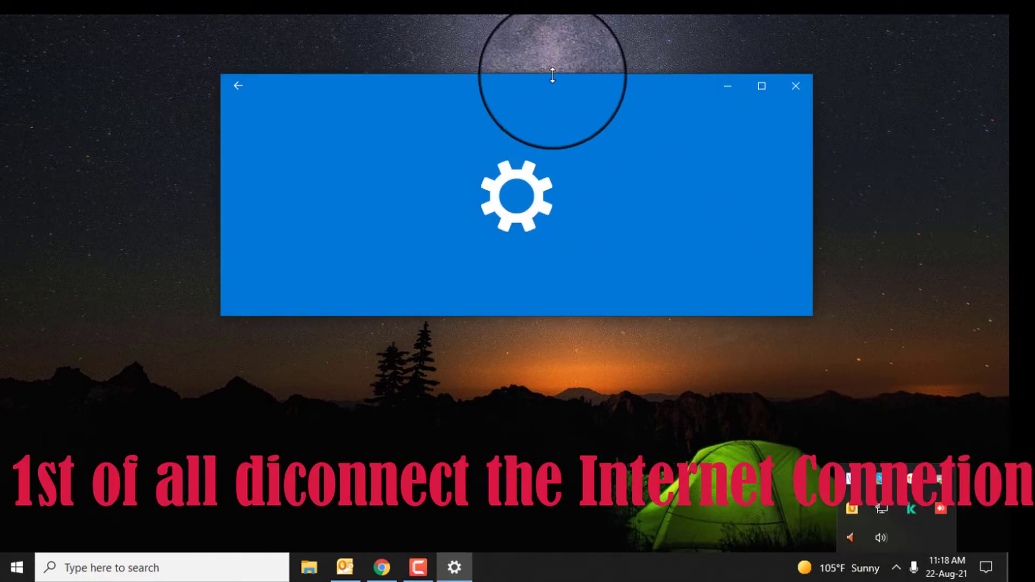
left_click_drag(550, 74, 538, 30)
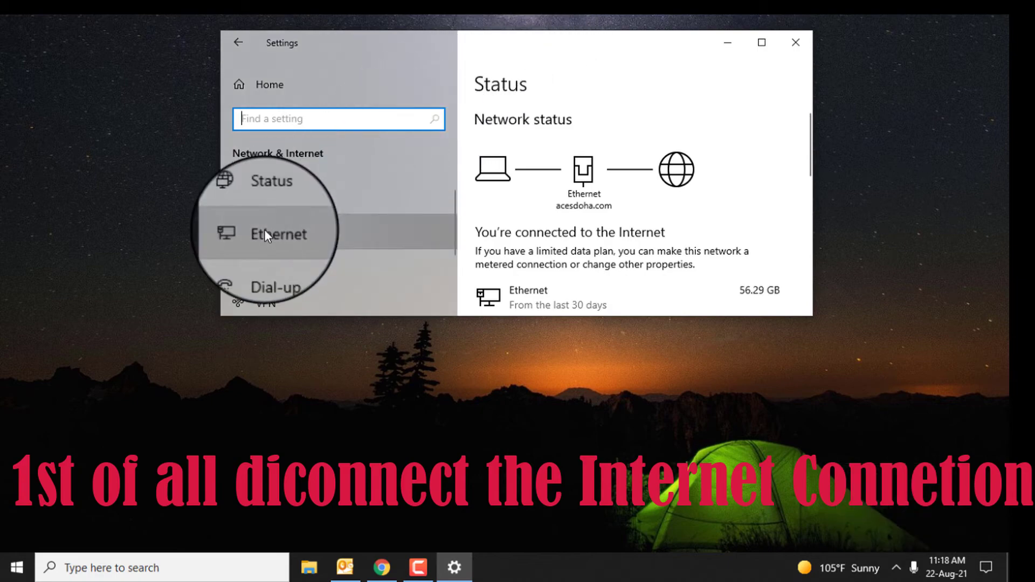
left_click(266, 230)
left_click_drag(571, 319, 561, 479)
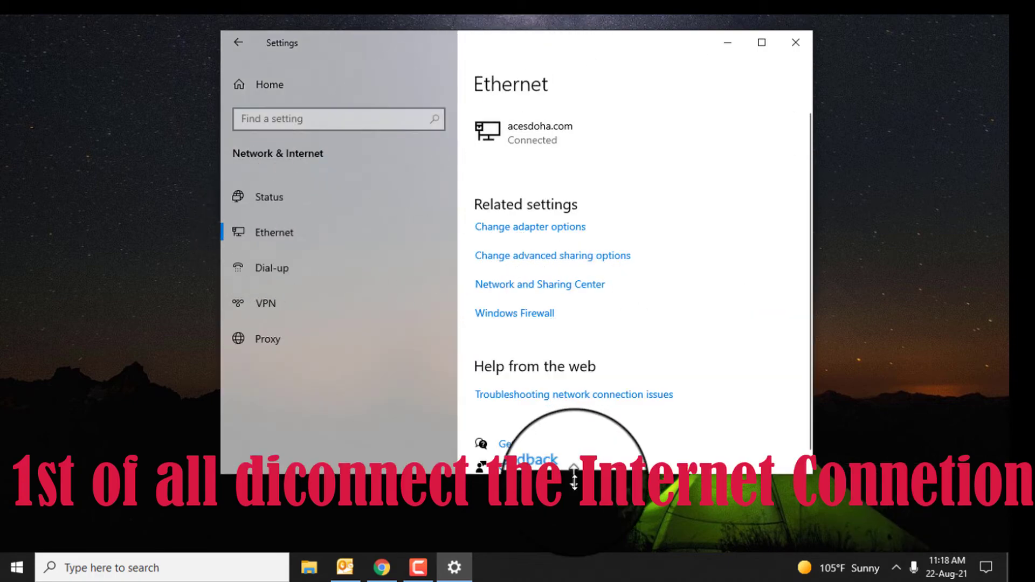
left_click(542, 236)
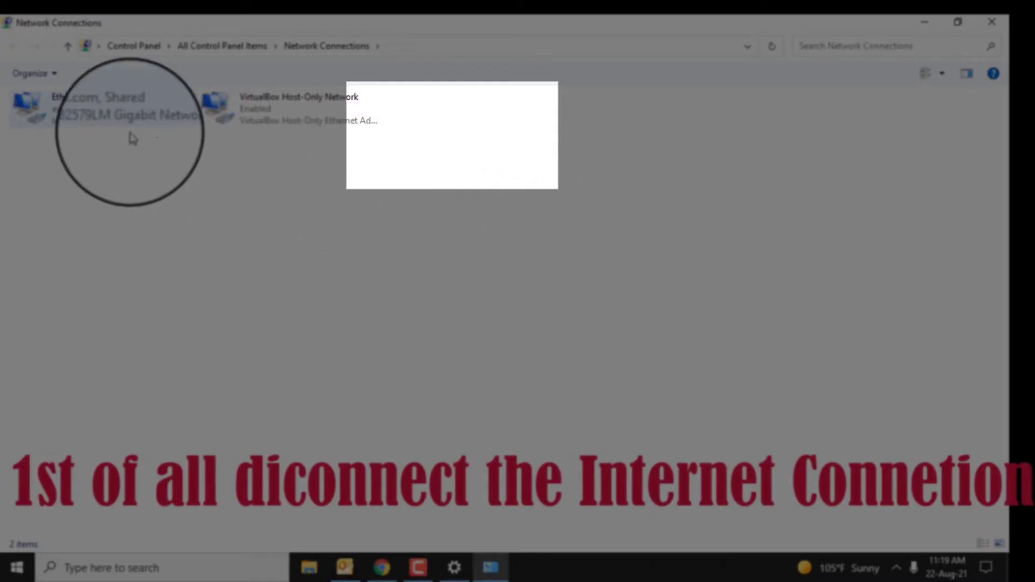
Step: Disable the Ethernet adapter and check the network status in Settings
right_click(62, 115)
left_click(93, 130)
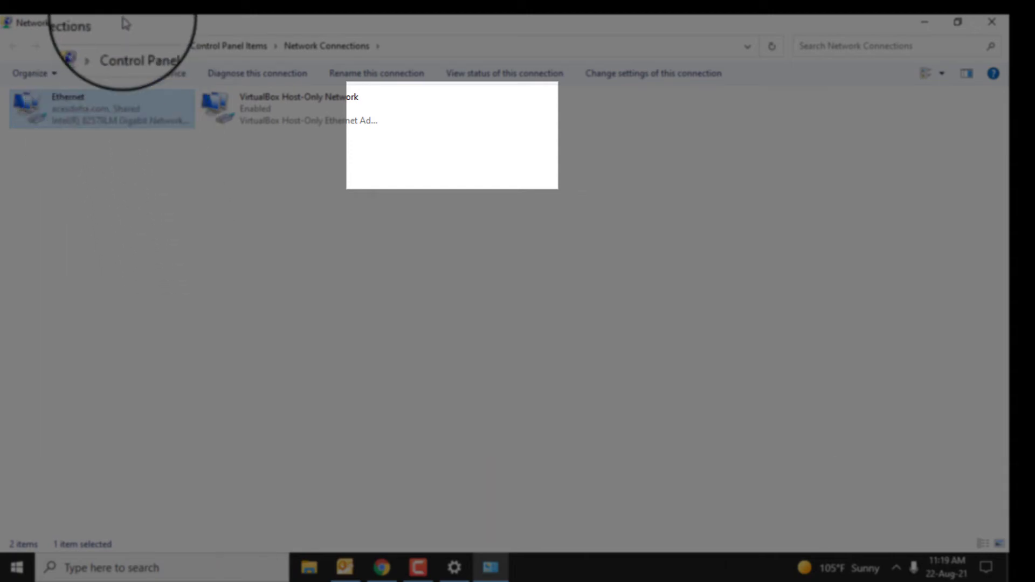
left_click_drag(124, 22, 486, 51)
left_click(293, 387)
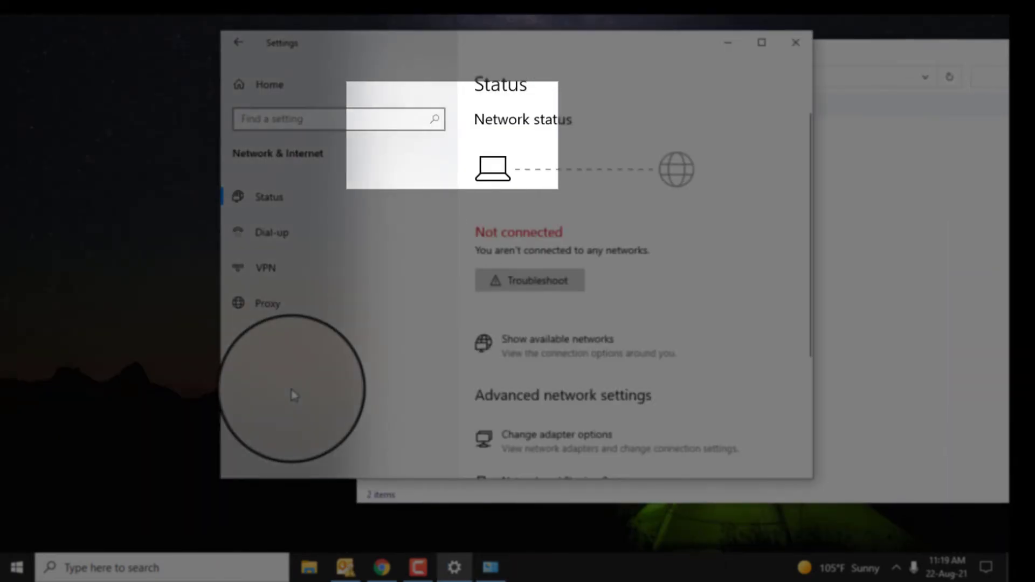
left_click(911, 48)
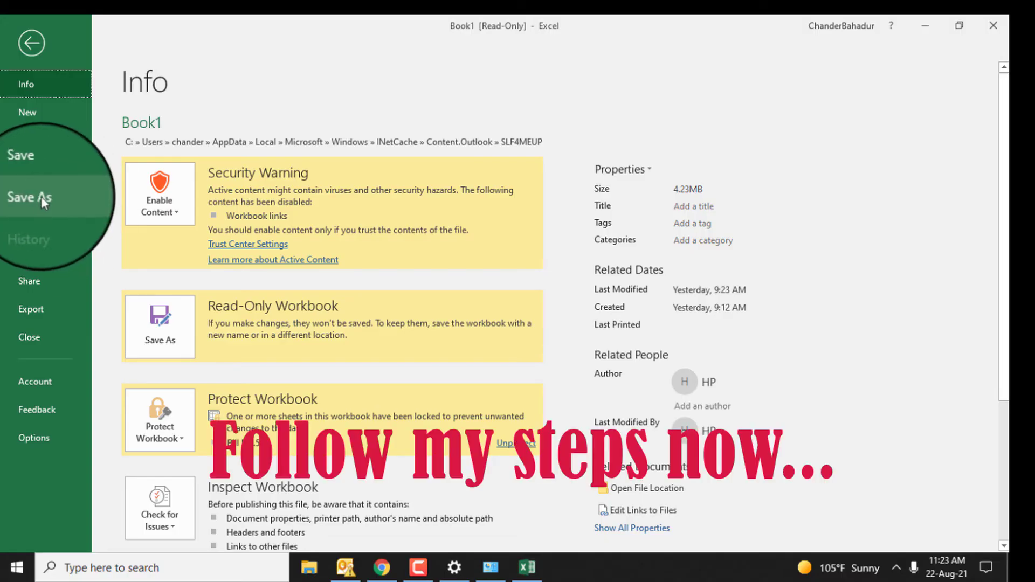
Step: Start saving a copy of the read-only Book1 workbook, choosing the Downloads folder as its location
left_click(38, 197)
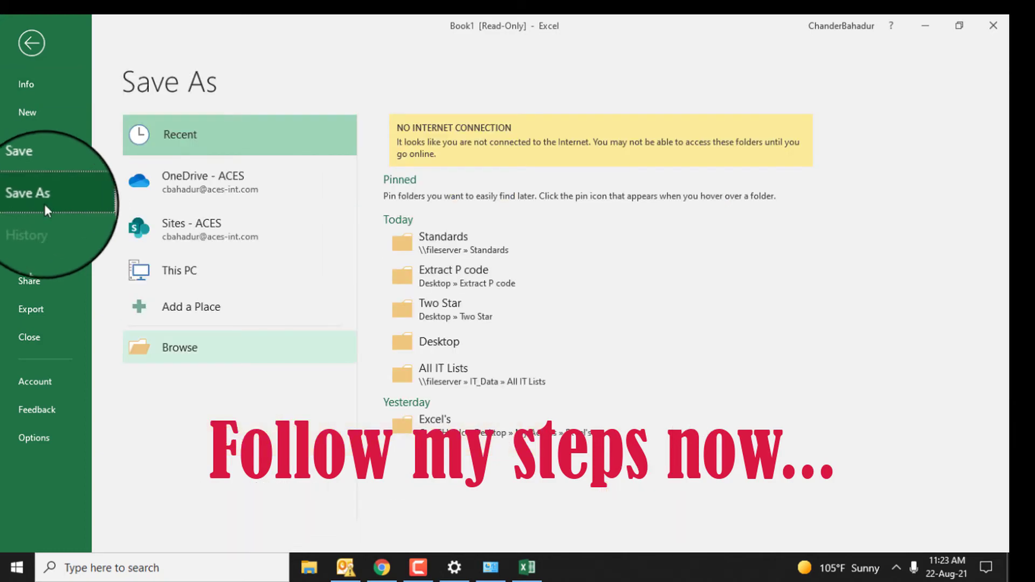
left_click(139, 347)
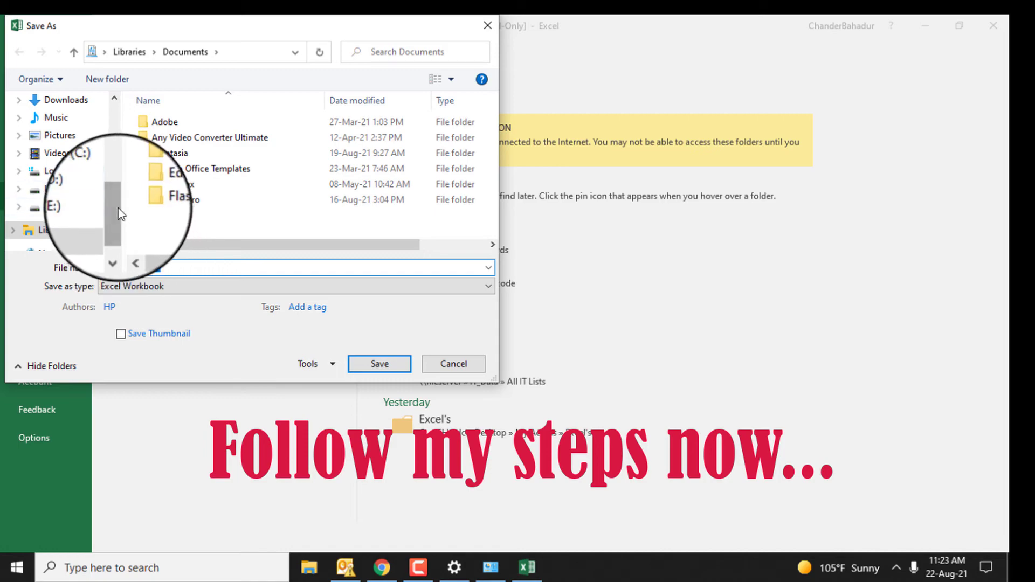
scroll(103, 125, "up", 5)
scroll(102, 125, "up", 2)
left_click(66, 146)
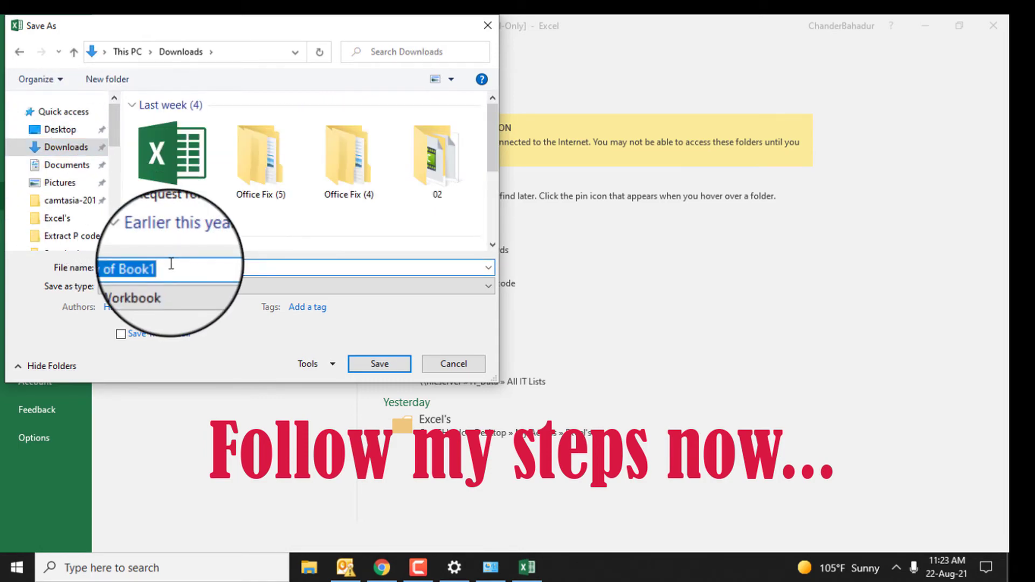
Step: Set the file type of the workbook copy to Excel 97-2003 Workbook
left_click(169, 286)
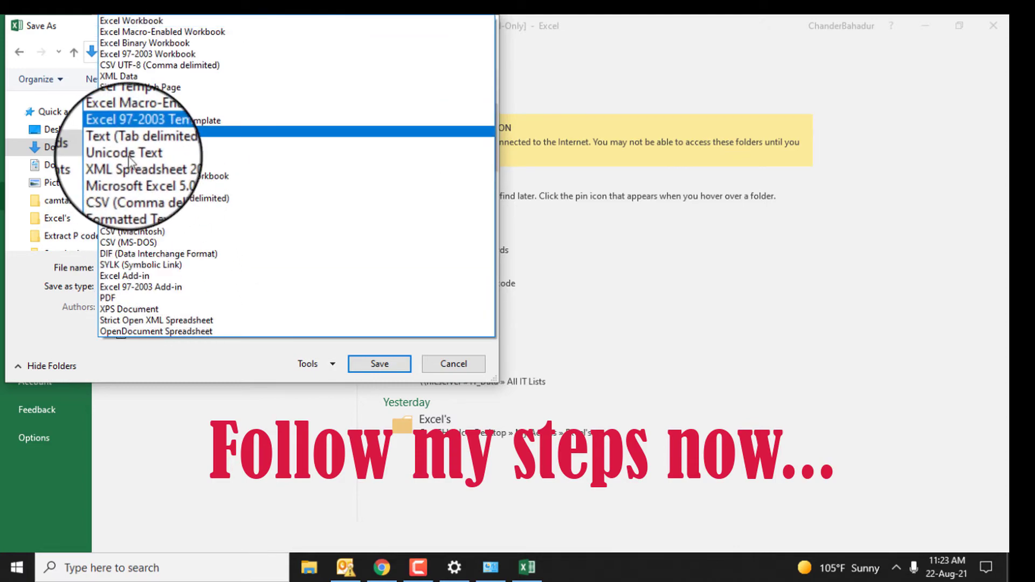
left_click(122, 134)
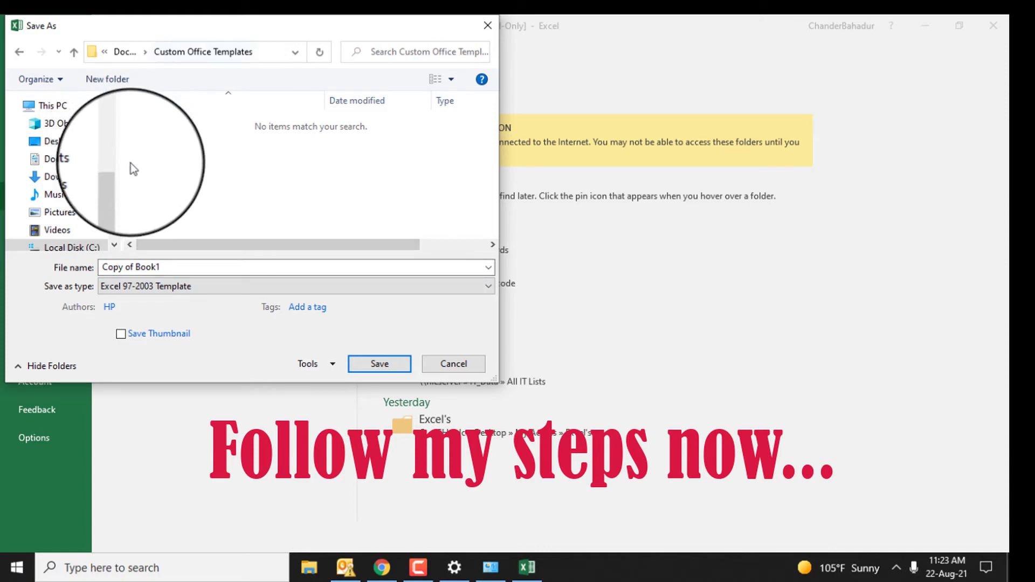
left_click(169, 286)
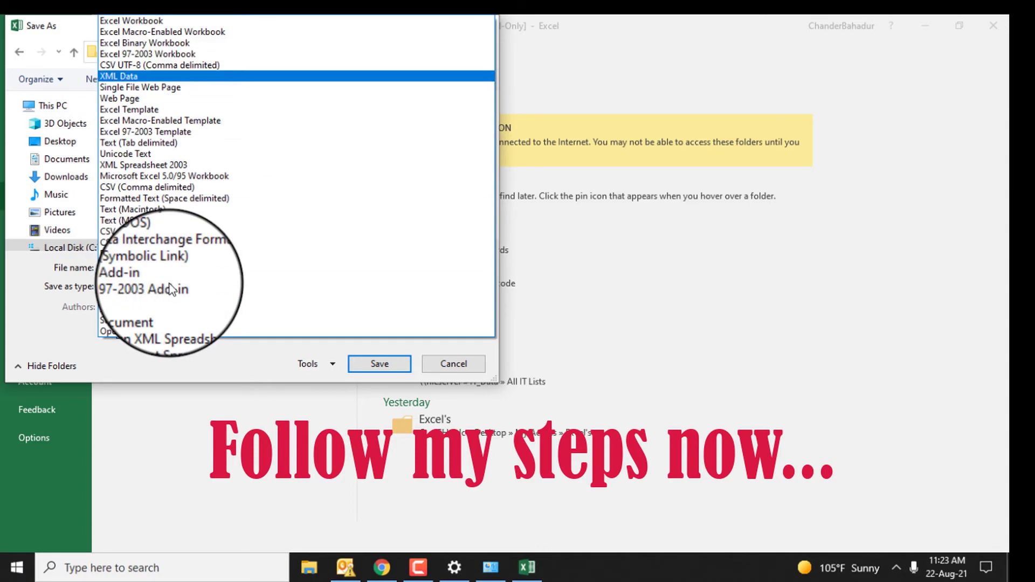
left_click(158, 55)
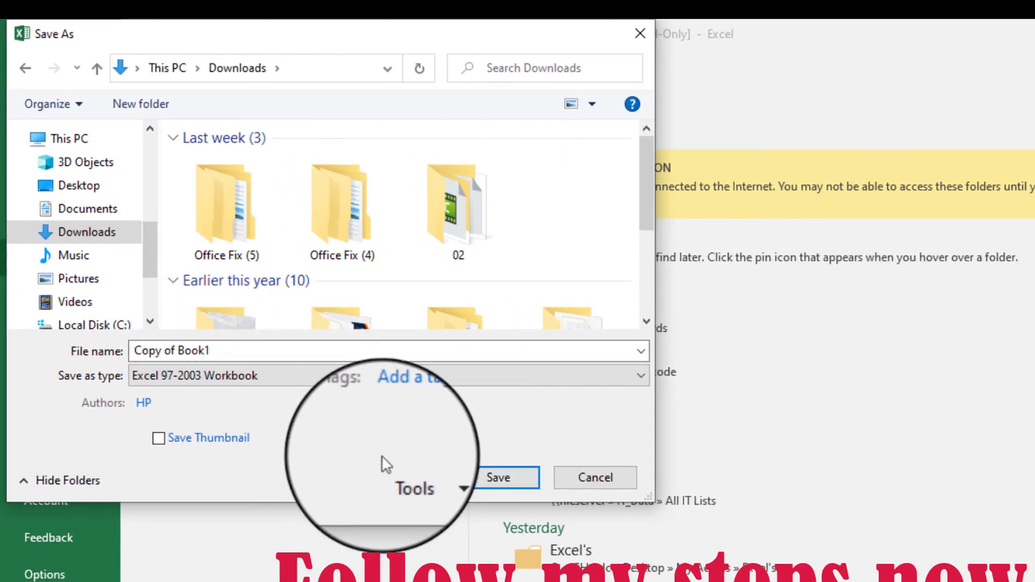
left_click(406, 474)
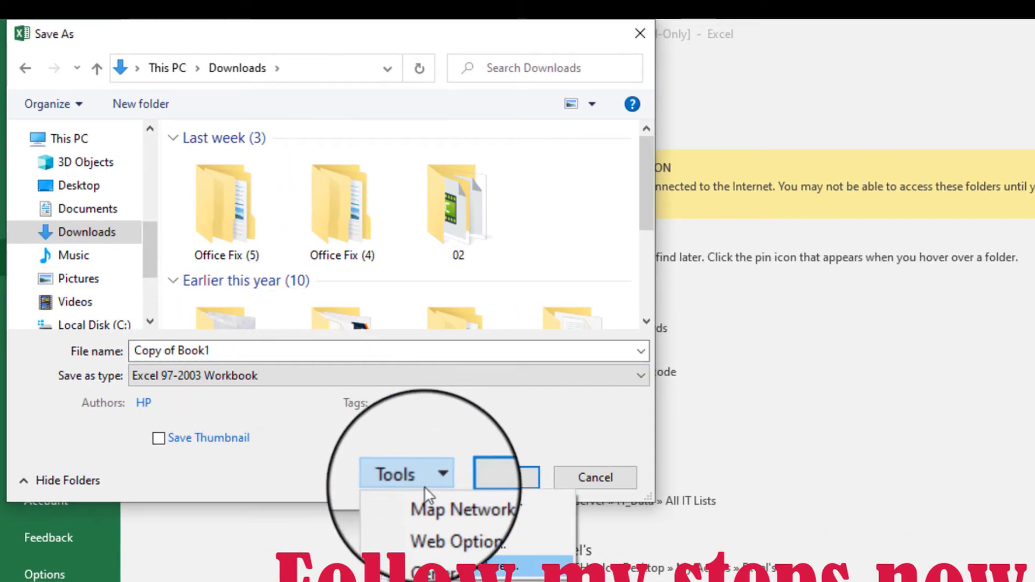
left_click(447, 505)
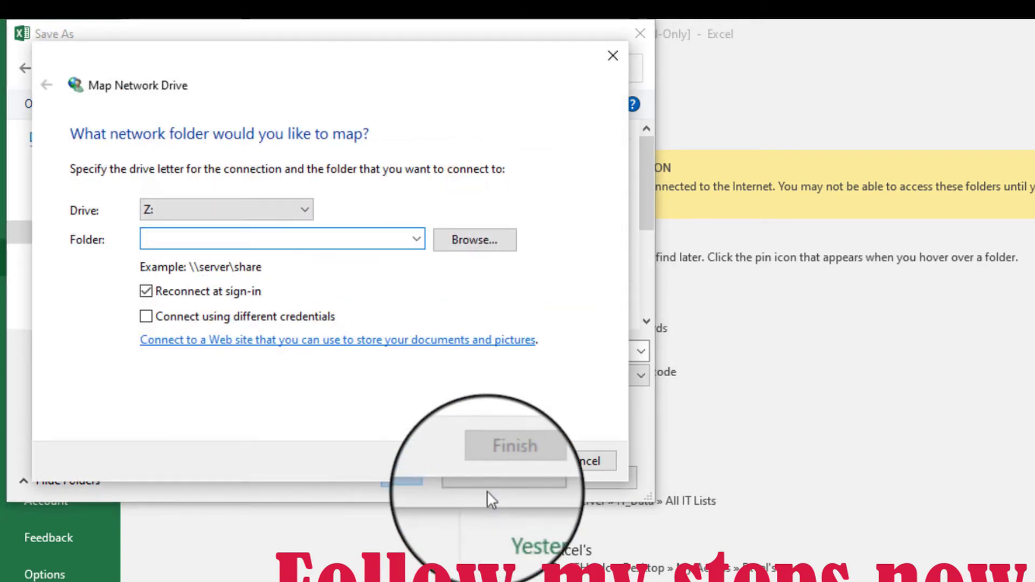
left_click(597, 461)
Step: In the save dialog's Web Options, turn off all browser options, including CSS font formatting and Single File Web Pages
left_click(428, 483)
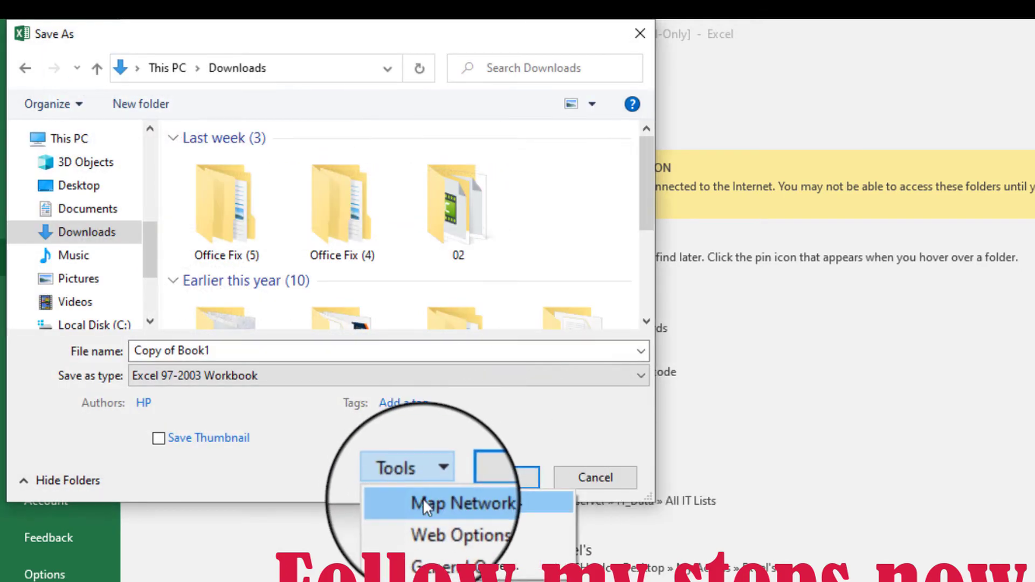
left_click(426, 521)
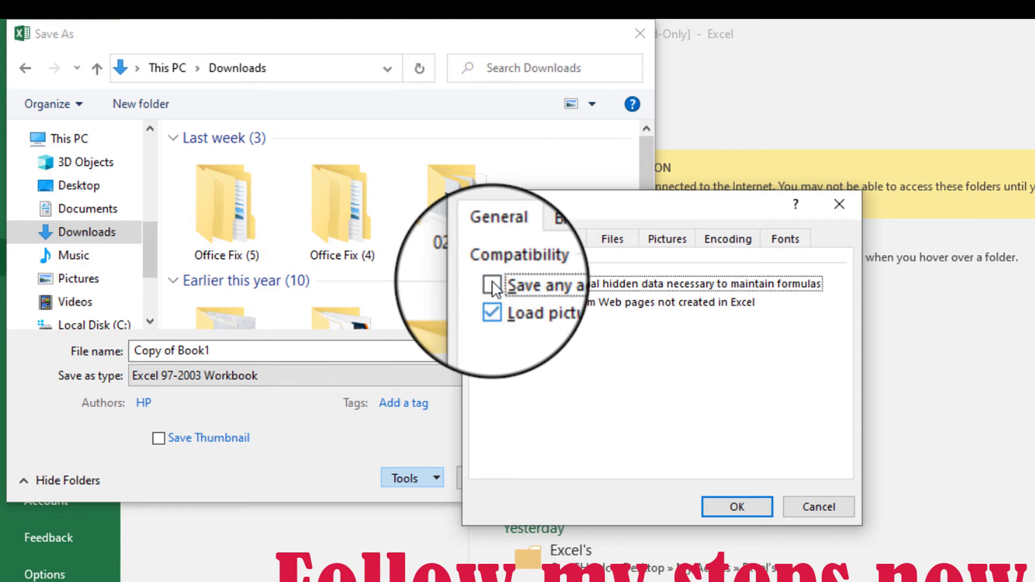
left_click(553, 238)
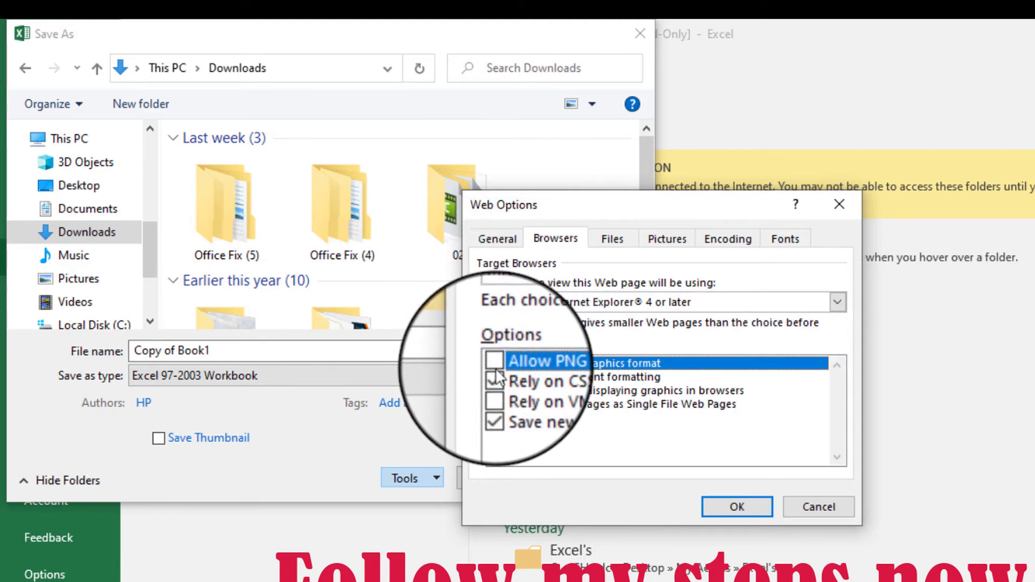
left_click(492, 377)
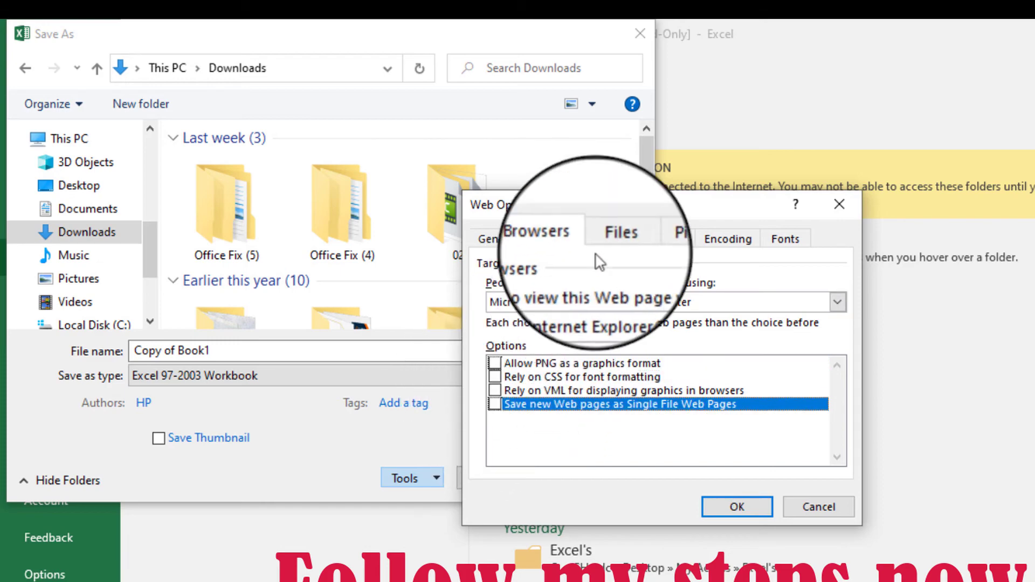
Step: In the Files web options, turn off long file names, updating links on save and the default editor check for Web pages
left_click(613, 239)
left_click(481, 284)
left_click(481, 302)
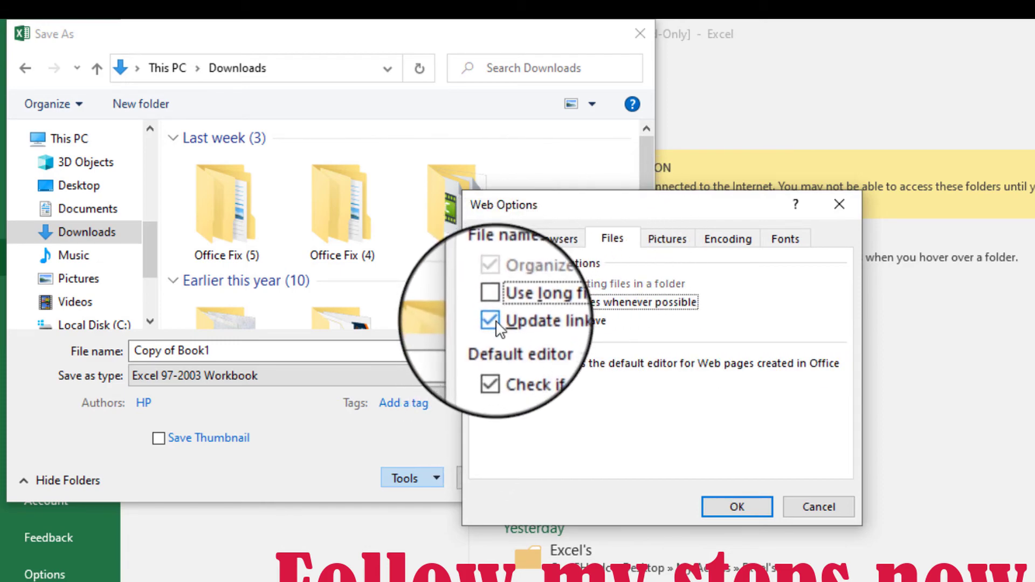
left_click(481, 321)
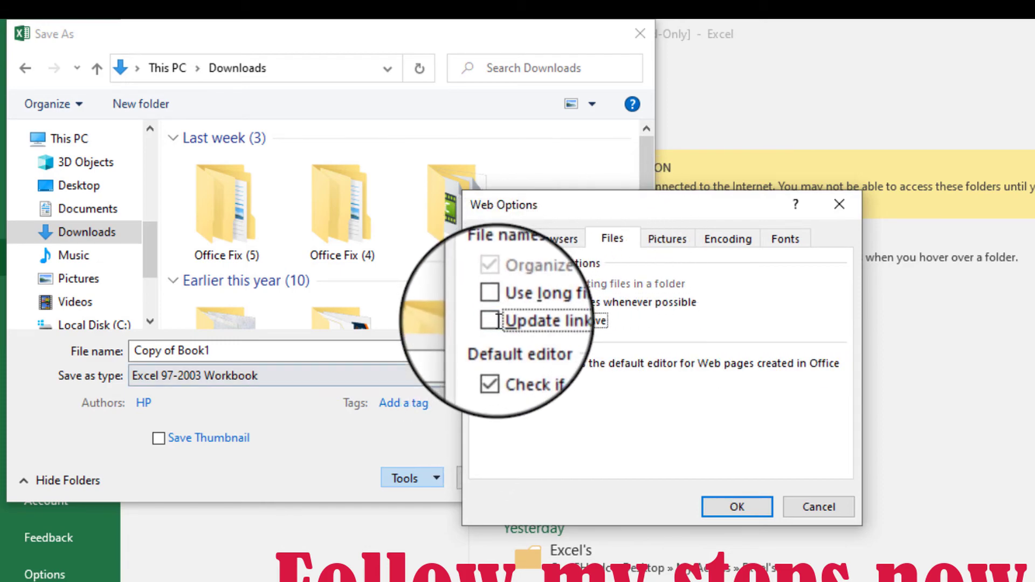
left_click(492, 364)
Step: Look through the Pictures, Encoding and Fonts web options and accept the Web Options settings
left_click(672, 240)
left_click(725, 240)
left_click(762, 239)
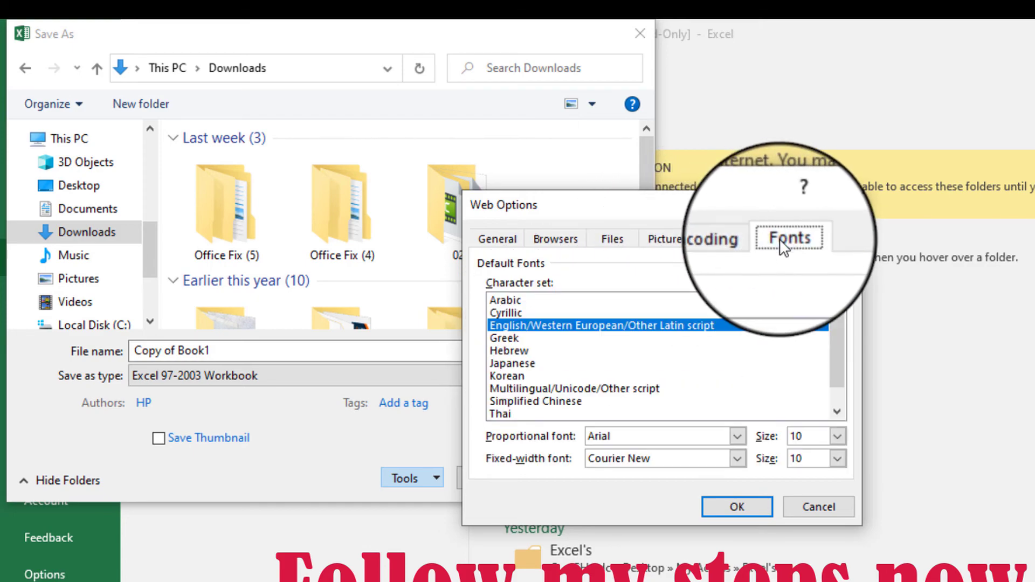
left_click(740, 504)
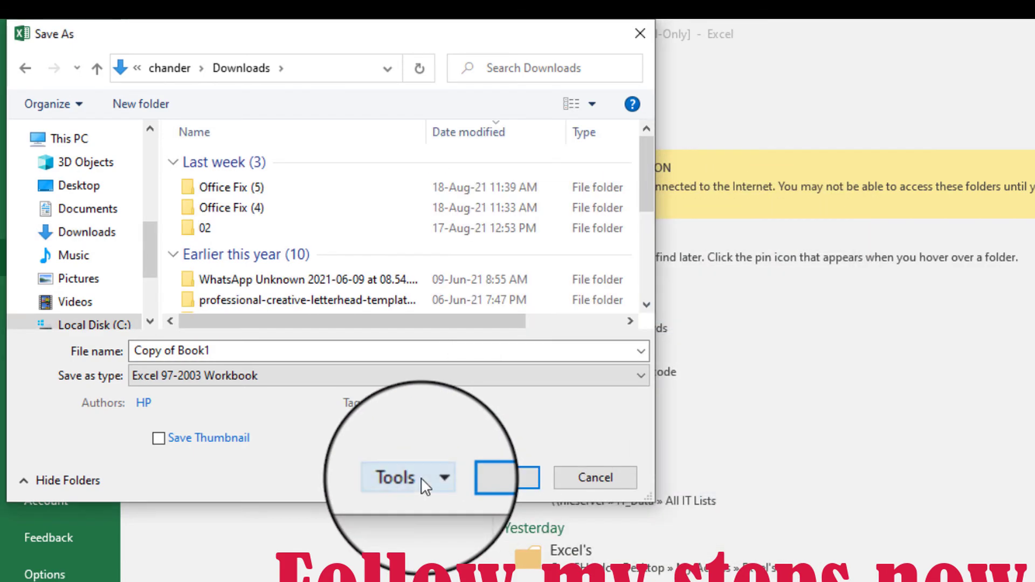
Step: Examine the general save options and the picture compression options for the workbook copy
left_click(422, 478)
left_click(439, 548)
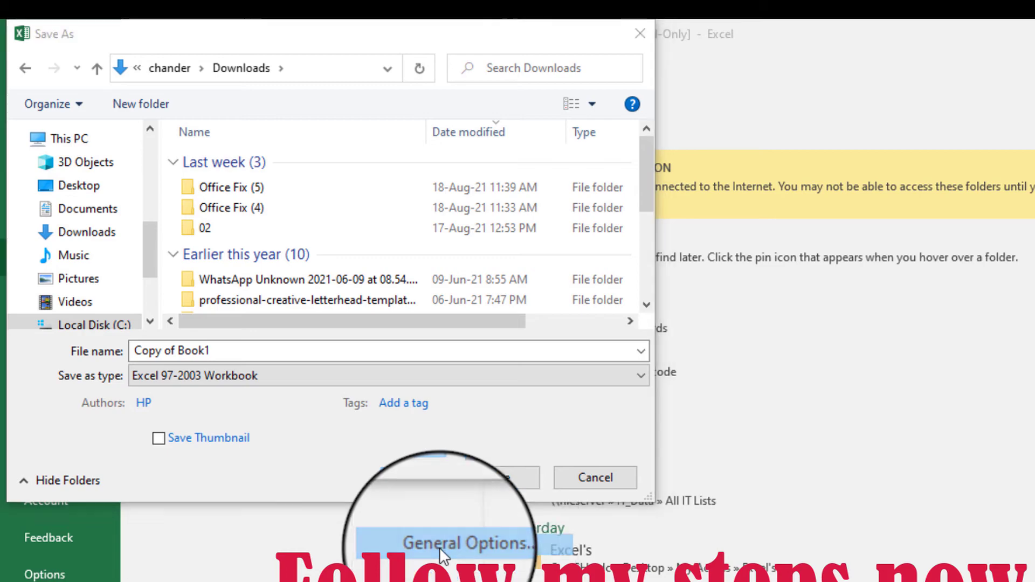
left_click(780, 429)
left_click(411, 477)
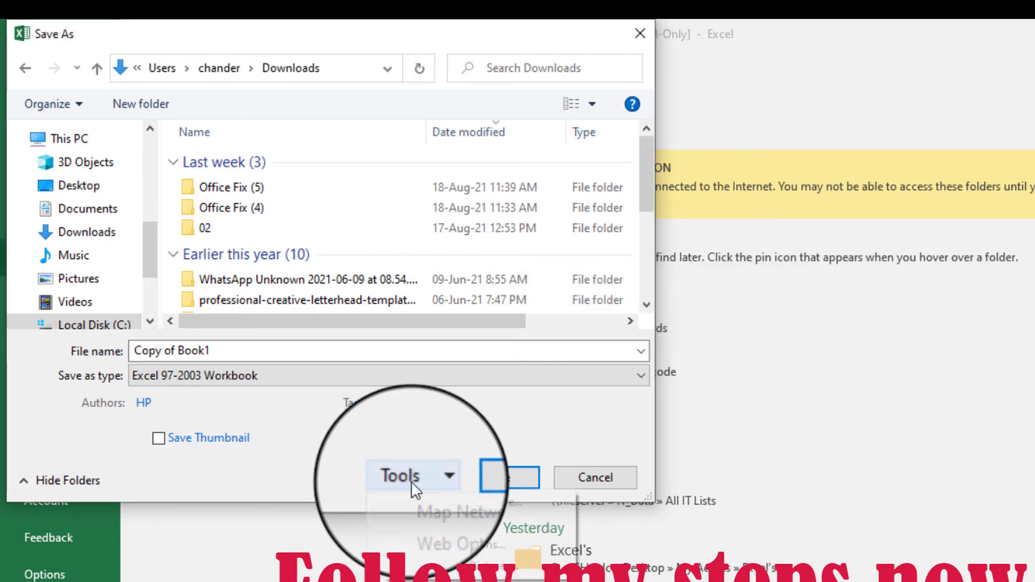
left_click(443, 561)
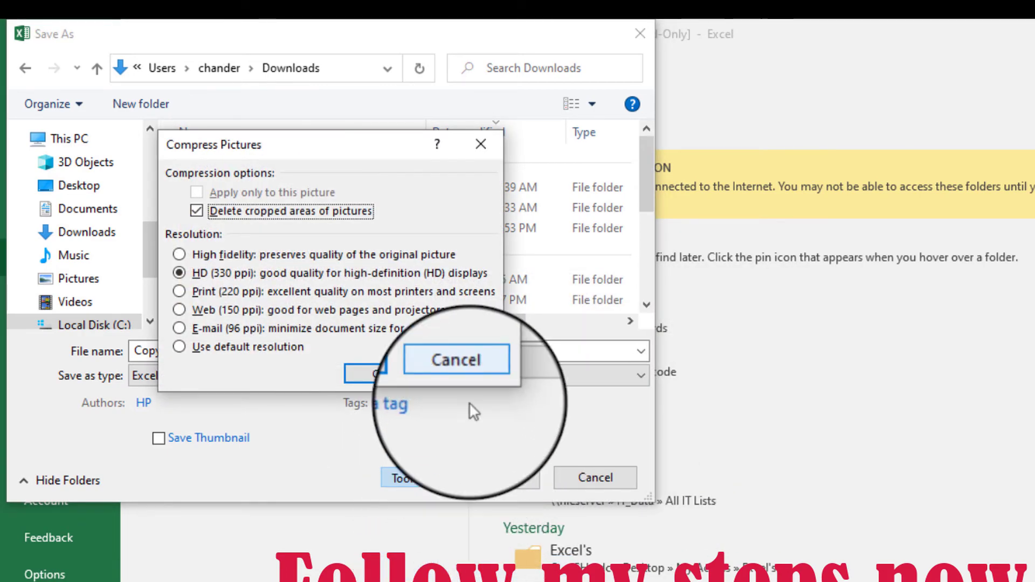
left_click(473, 375)
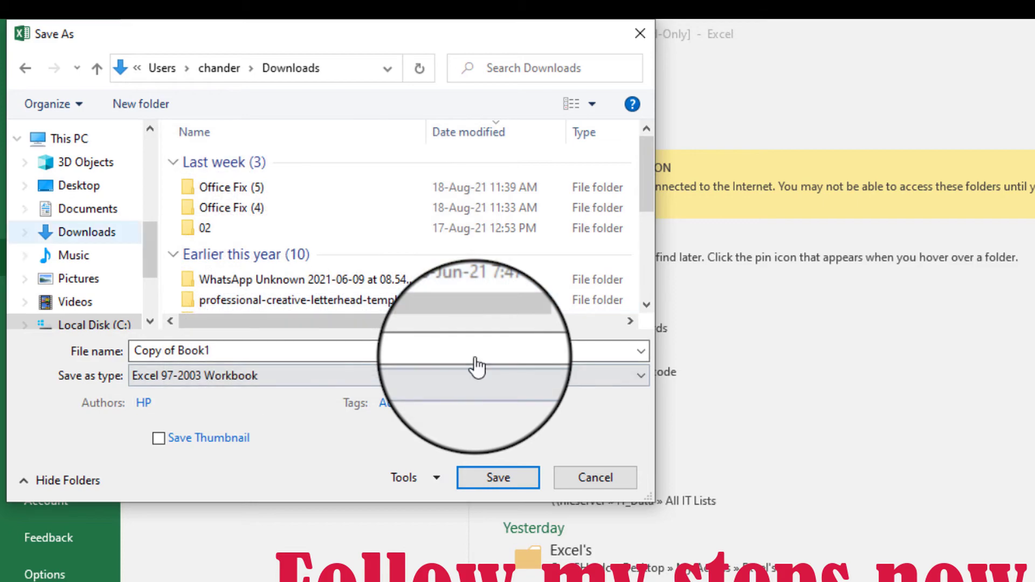
Step: Save the file as Copy of Book1 in Downloads as an Excel 97-2003 Workbook, continuing past the Compatibility Checker
triple_click(227, 350)
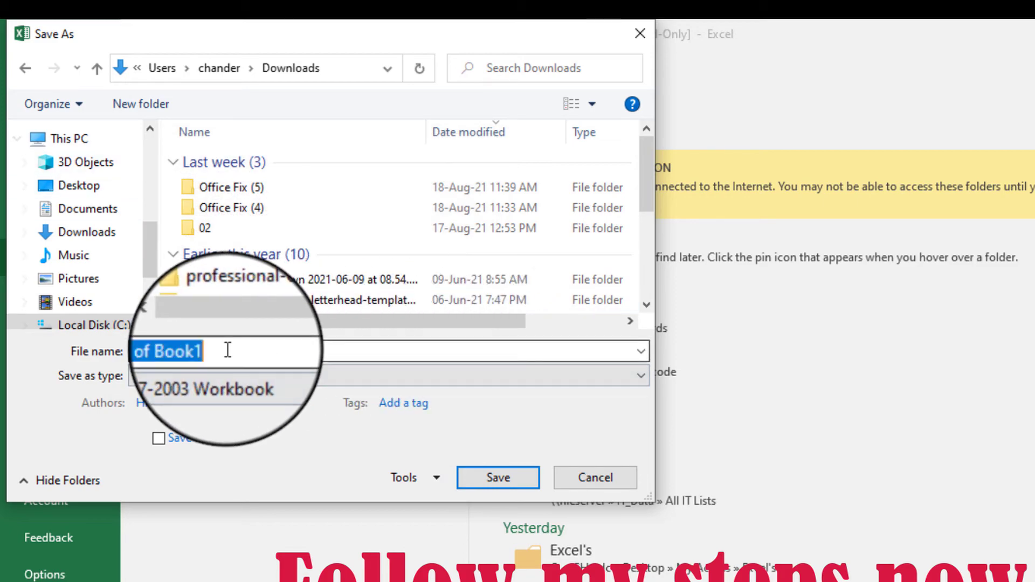
left_click(490, 481)
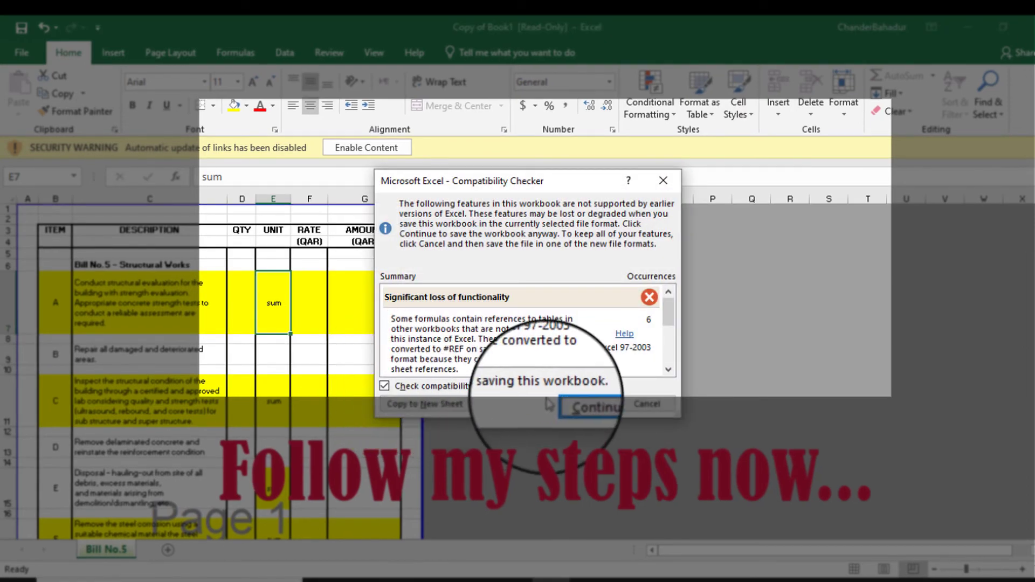
left_click(583, 404)
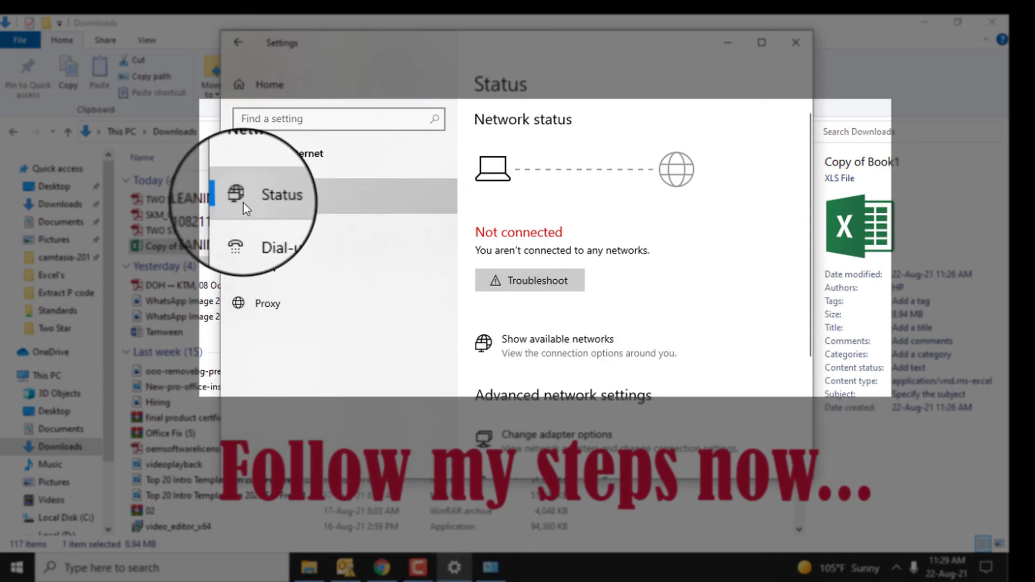
Step: Enable the Ethernet adapter in Network Connections and minimize the browser's network login page
scroll(558, 300, "down", 3)
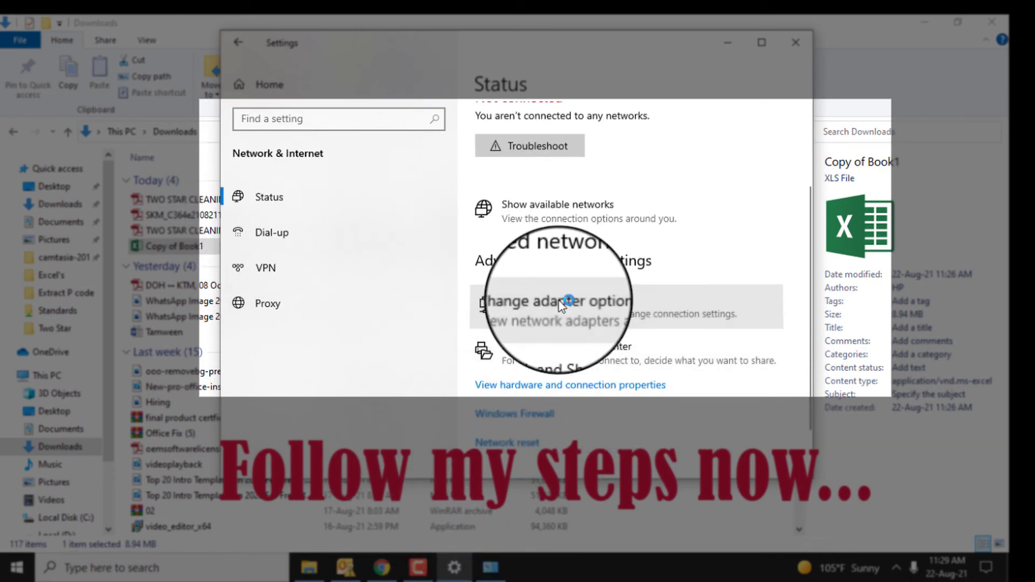
left_click(560, 305)
right_click(410, 133)
left_click(455, 150)
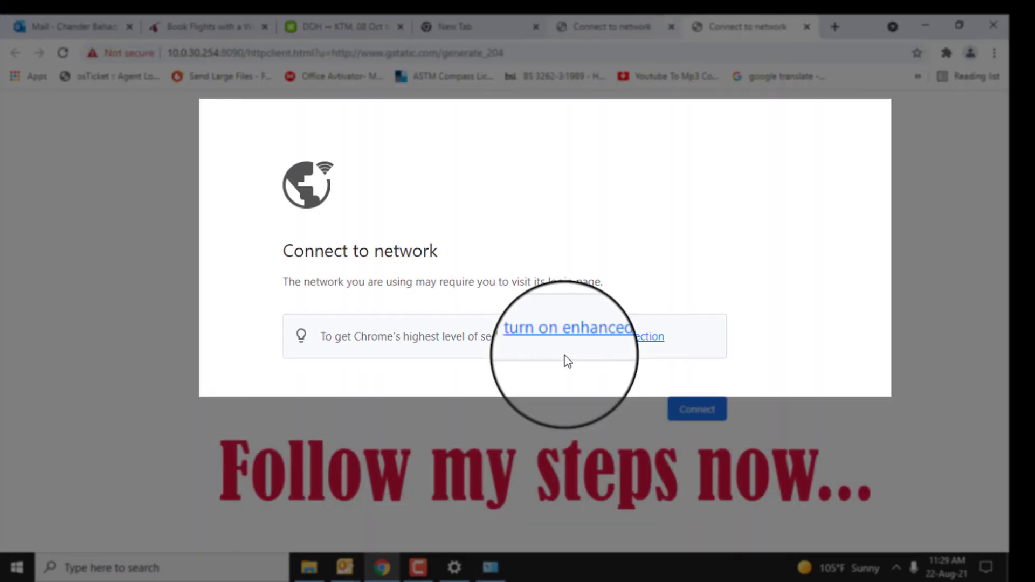
left_click(924, 26)
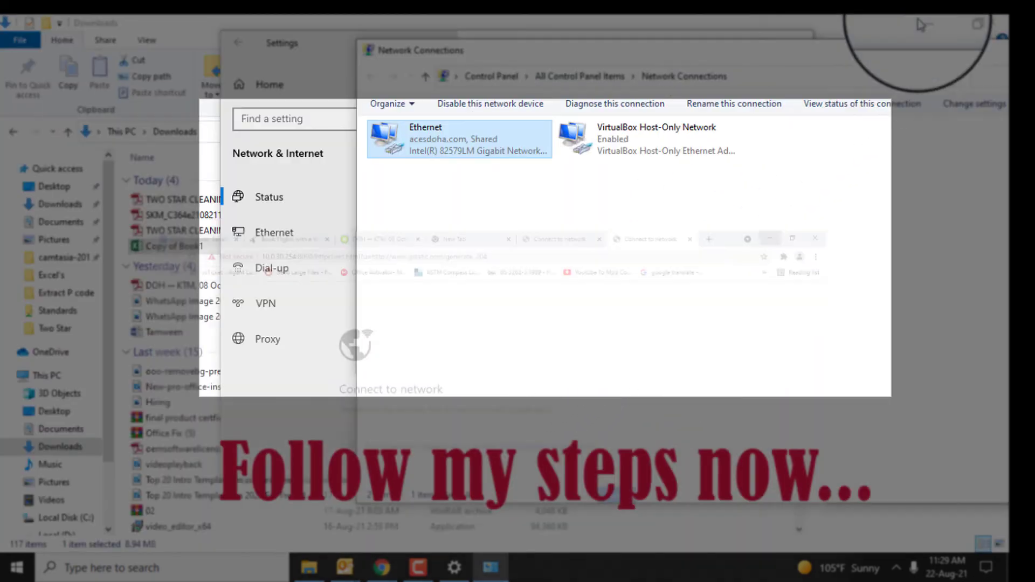
Step: Open the Set Credentials option of the network login client and complete its dialog
left_click(896, 568)
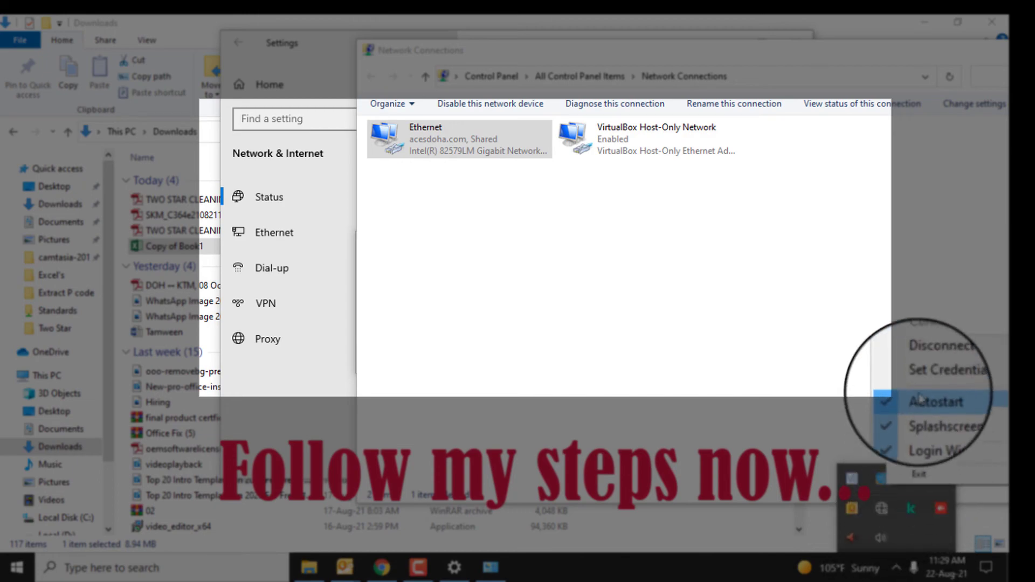
left_click(942, 377)
left_click(588, 357)
left_click(630, 359)
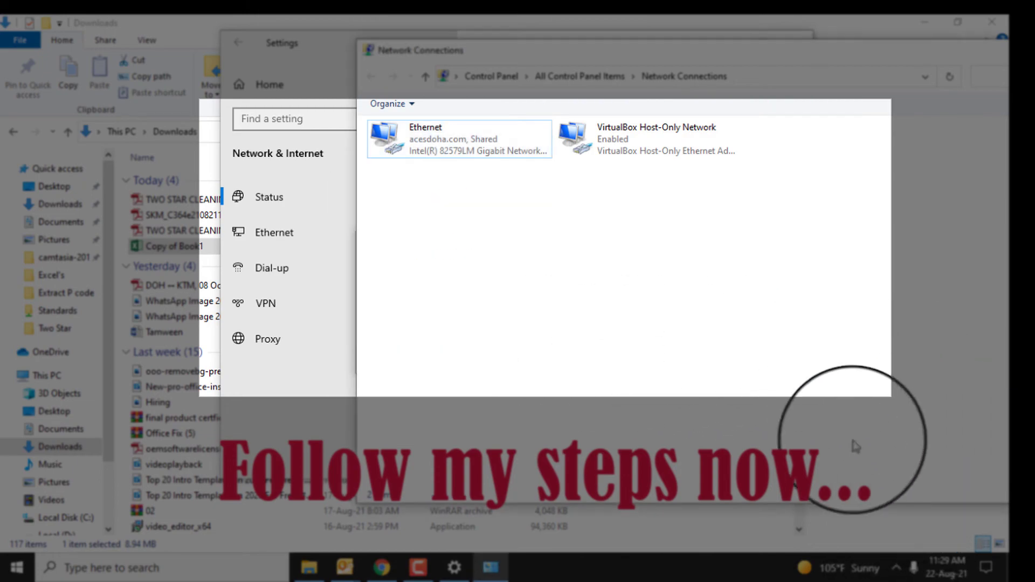
Step: Check the network client's status in the system tray and the Ethernet adapter in Network Connections
left_click(897, 568)
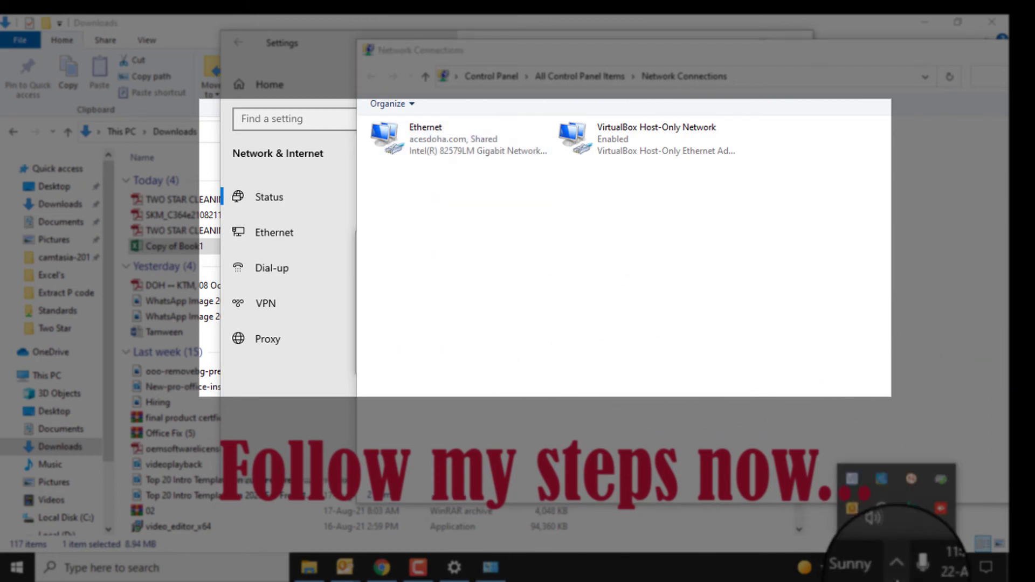
left_click(480, 248)
left_click(436, 148)
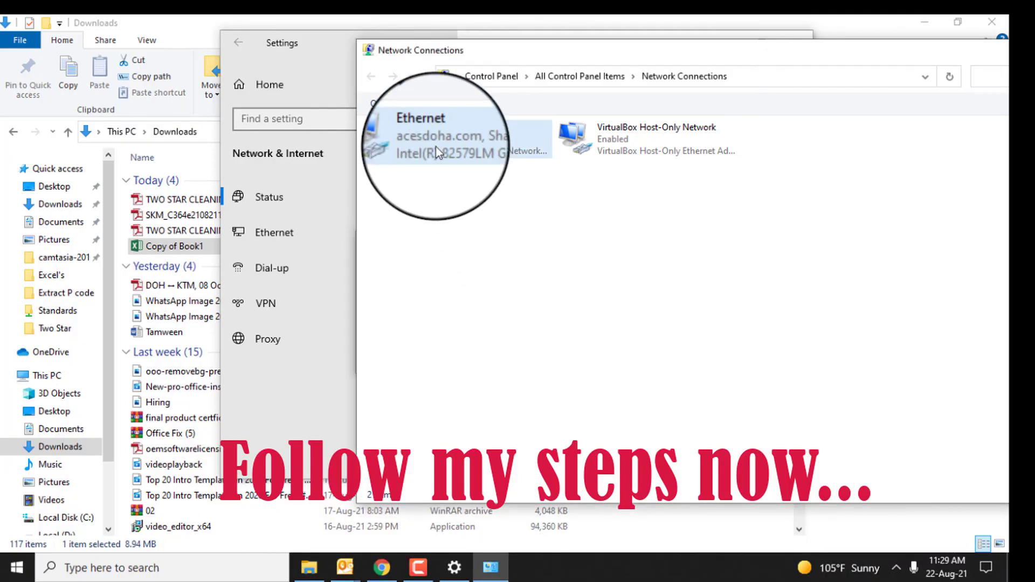
left_click(311, 575)
left_click(898, 572)
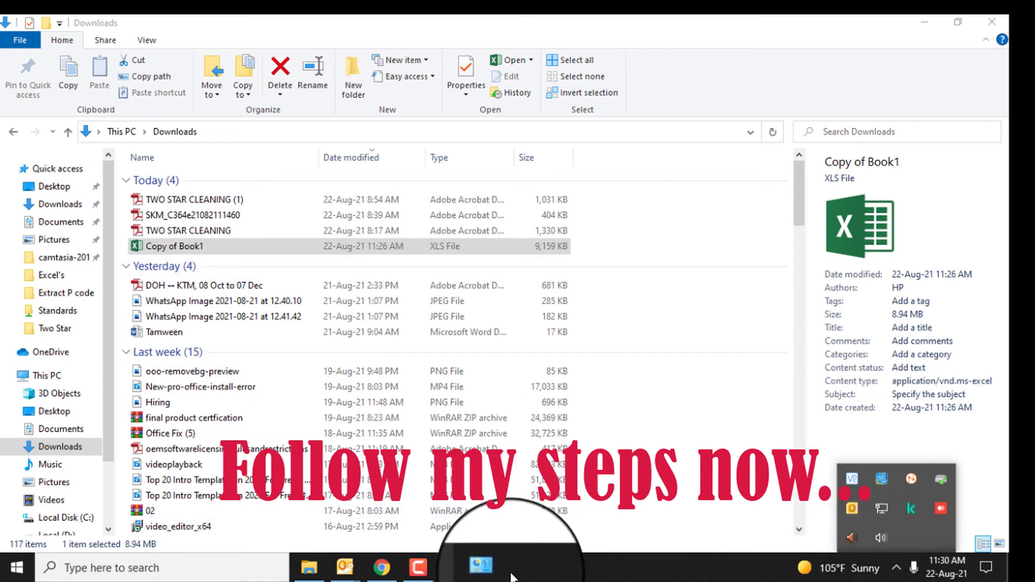
left_click(480, 576)
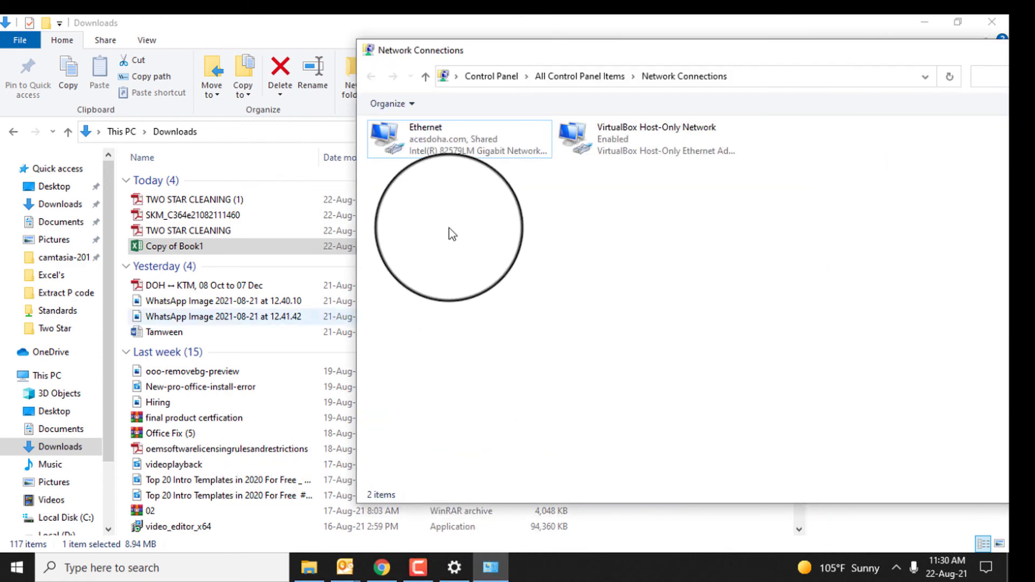
Step: Open Copy of Book1 from the Downloads folder and try selecting cells on the Bill No.5 sheet
double_click(169, 249)
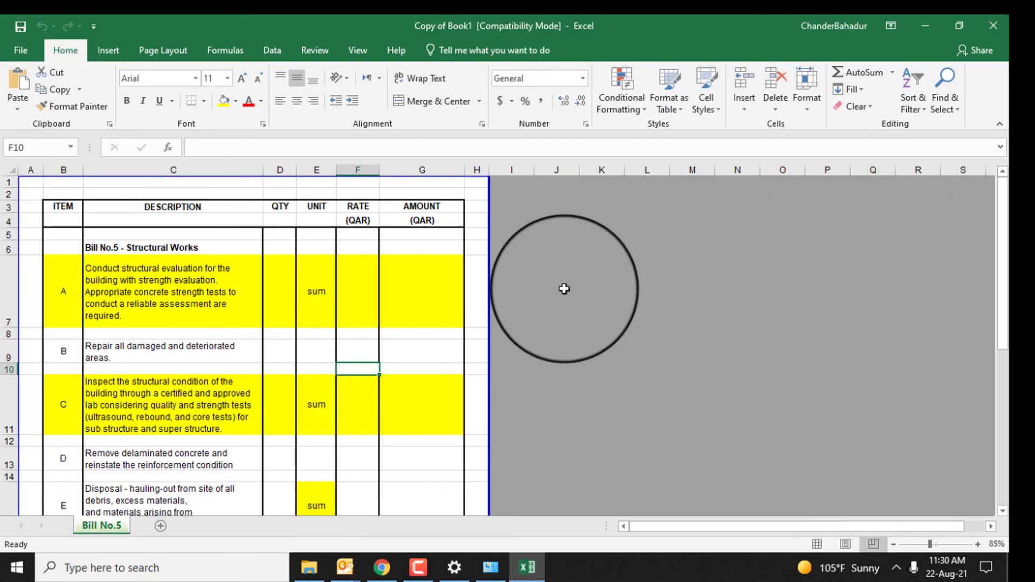
left_click(564, 289)
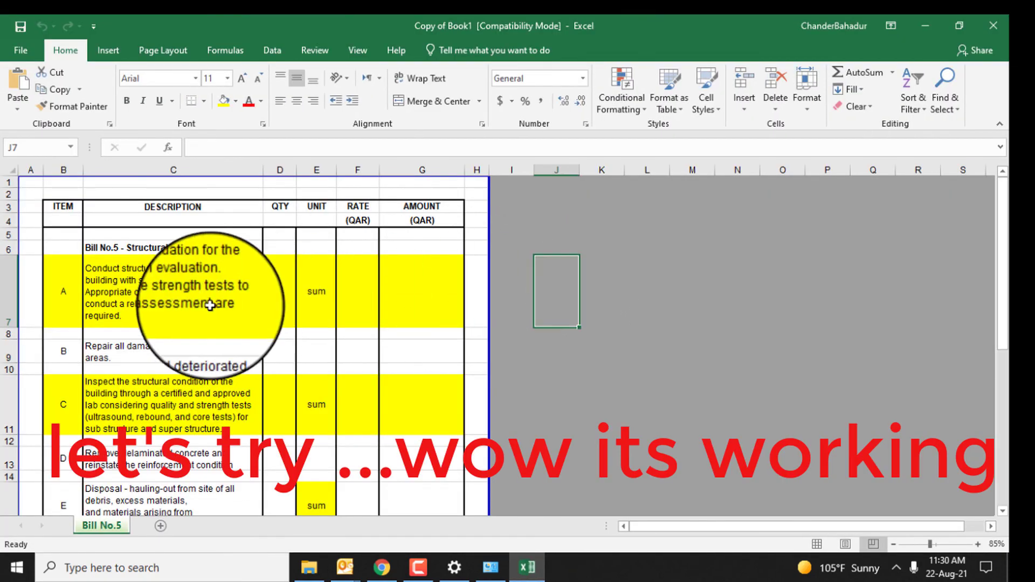
double_click(165, 307)
Step: Enter 25 as the AMOUNT of item A in cell G7 and test the workbook by selecting other cells
double_click(421, 288)
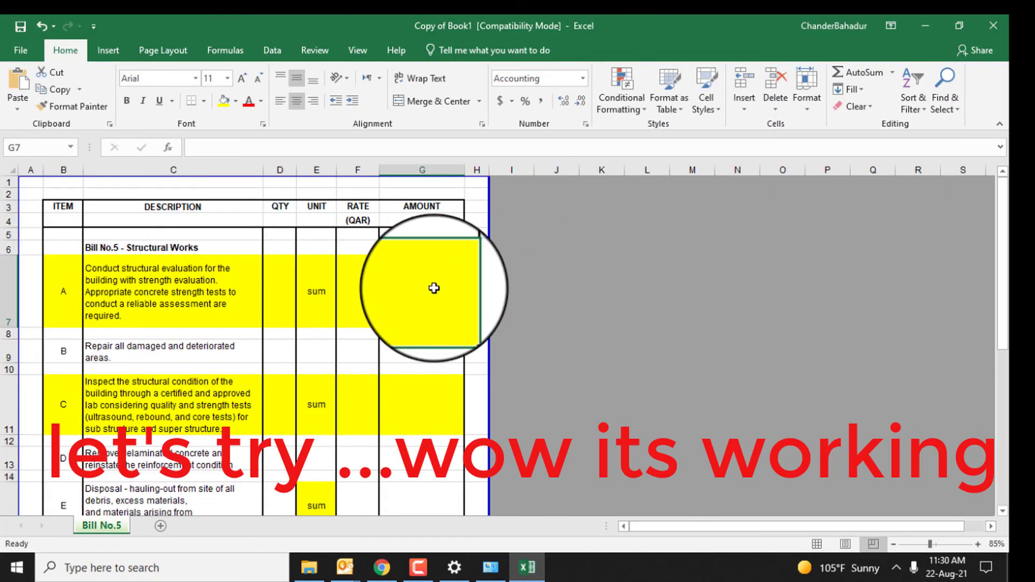
type("25")
key("Return")
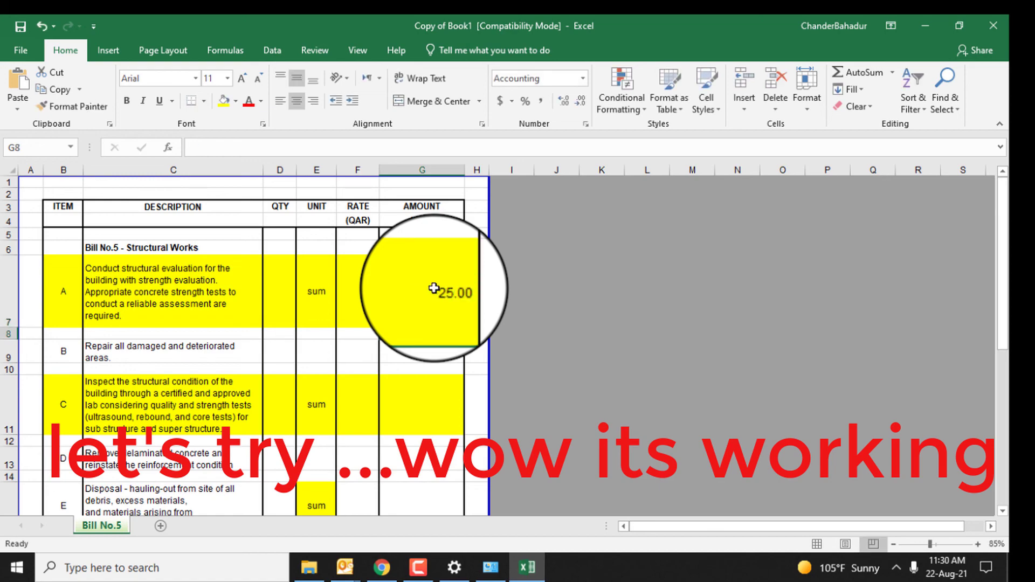
scroll(448, 289, "down", 3)
scroll(637, 318, "up", 3)
left_click(647, 319)
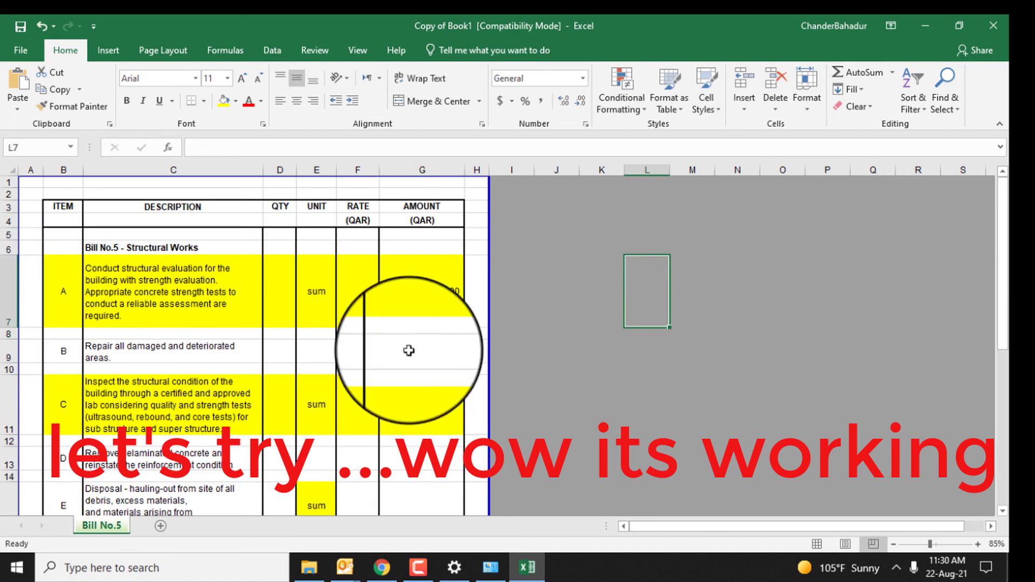
left_click(351, 351)
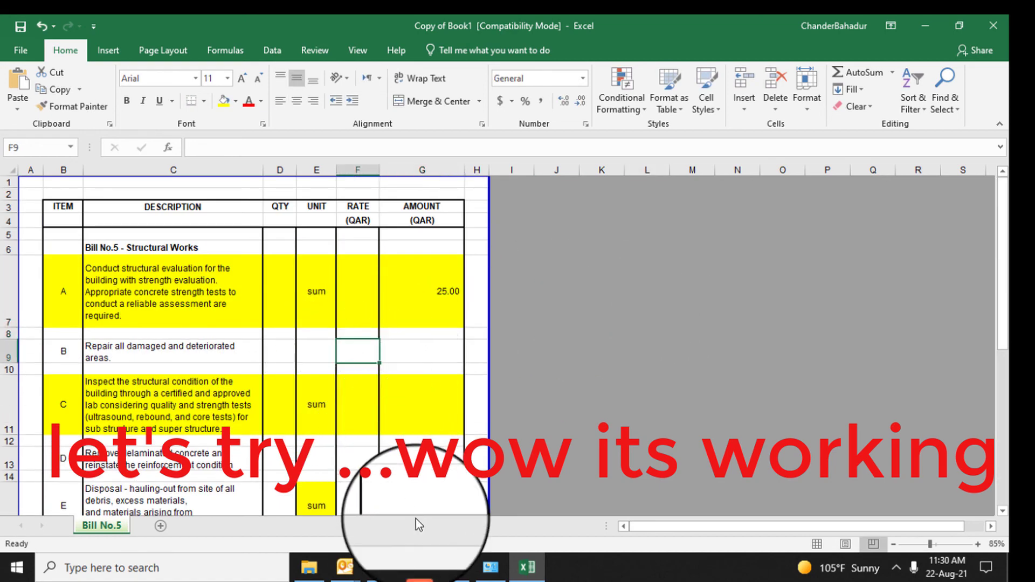